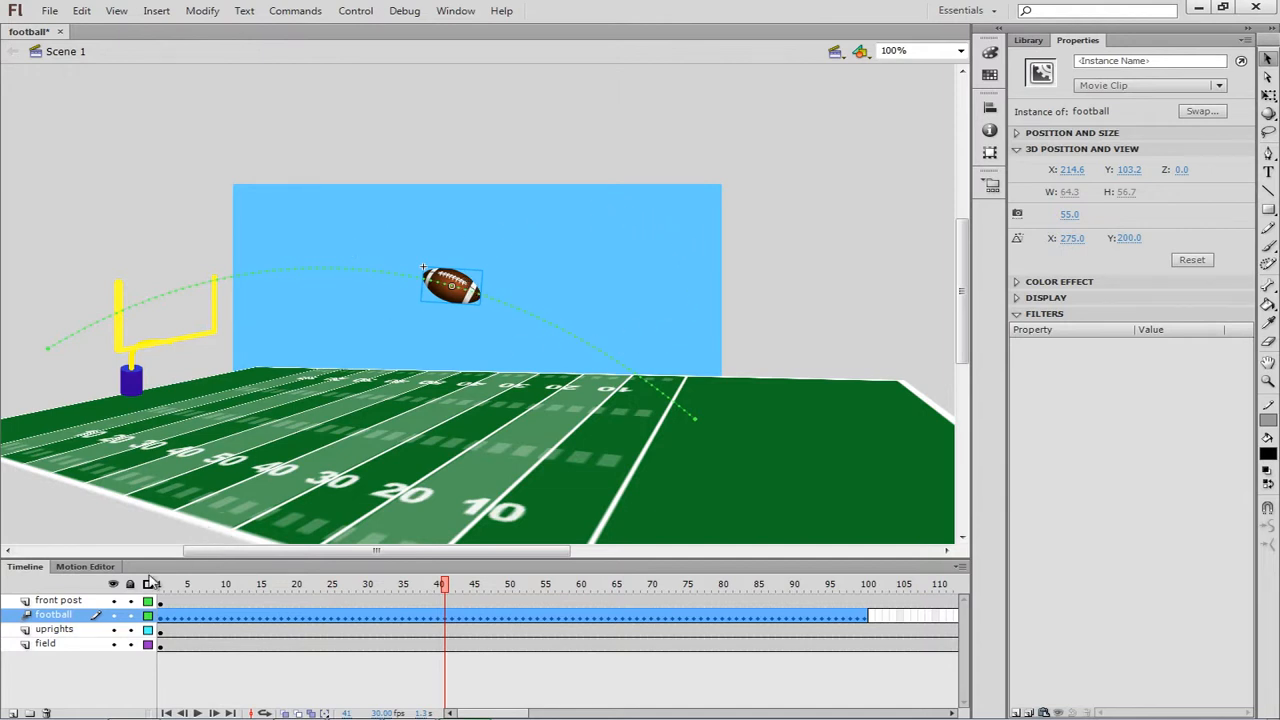
Step: Hide the football layer and set the Rectangle tool's corner radius to 5
left_click(113, 616)
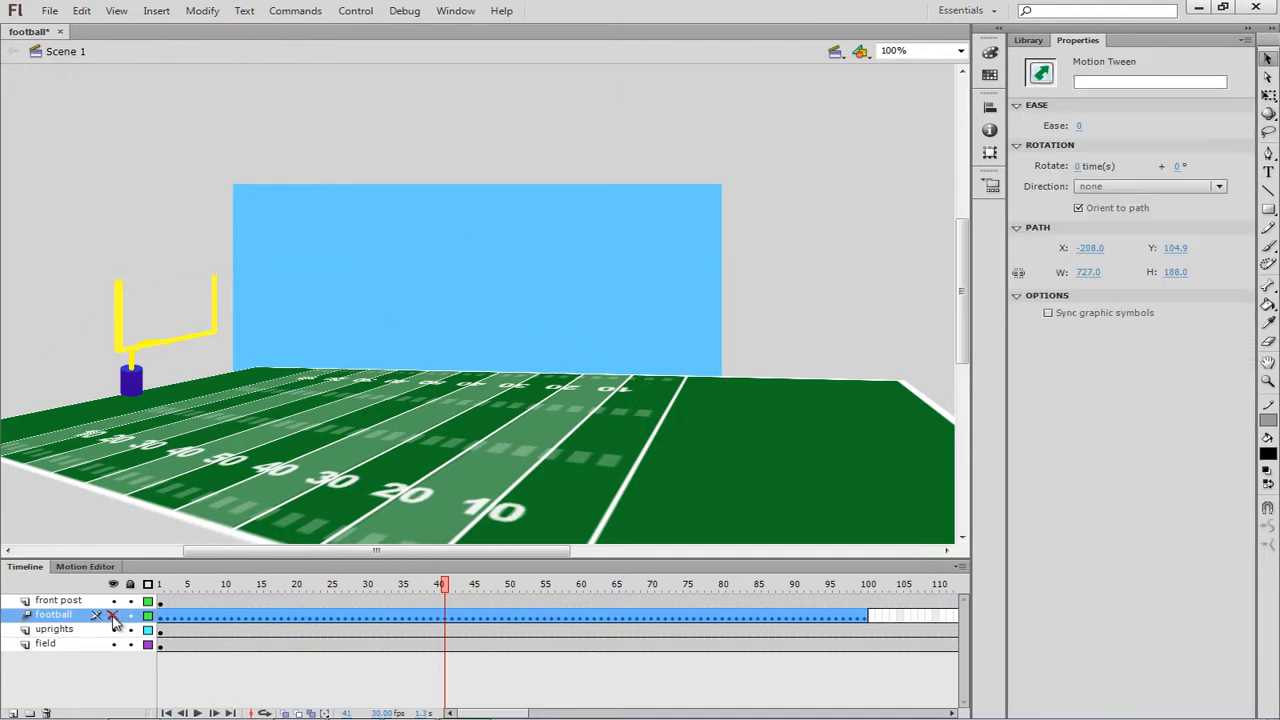
left_click(1270, 210)
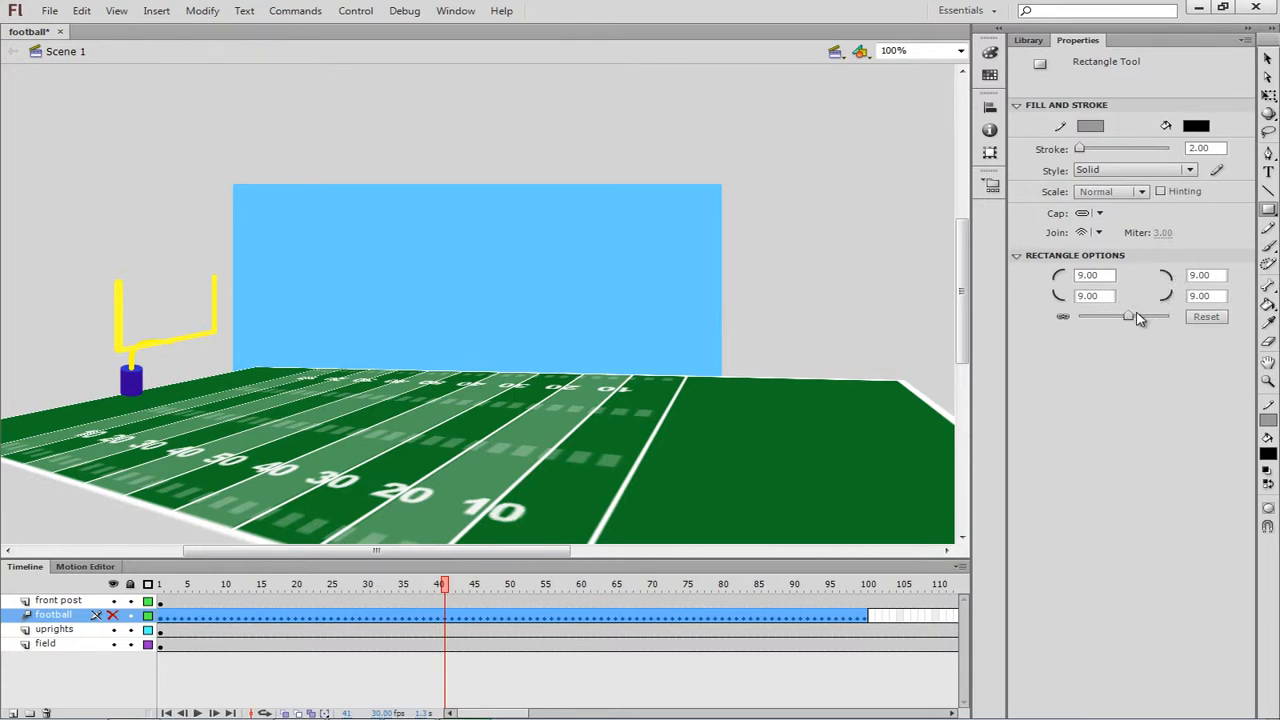
left_click_drag(1131, 318, 1130, 318)
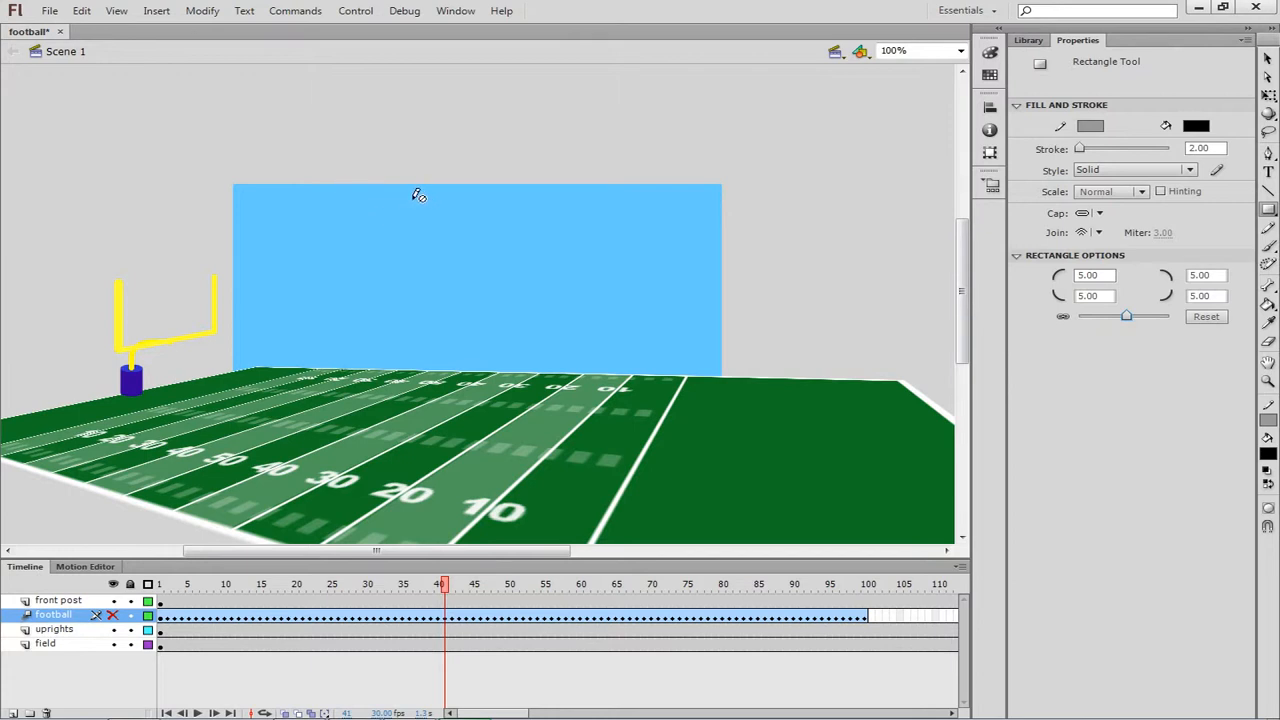
Step: Add a new layer directly above the uprights layer and name it scoreboard
left_click(12, 712)
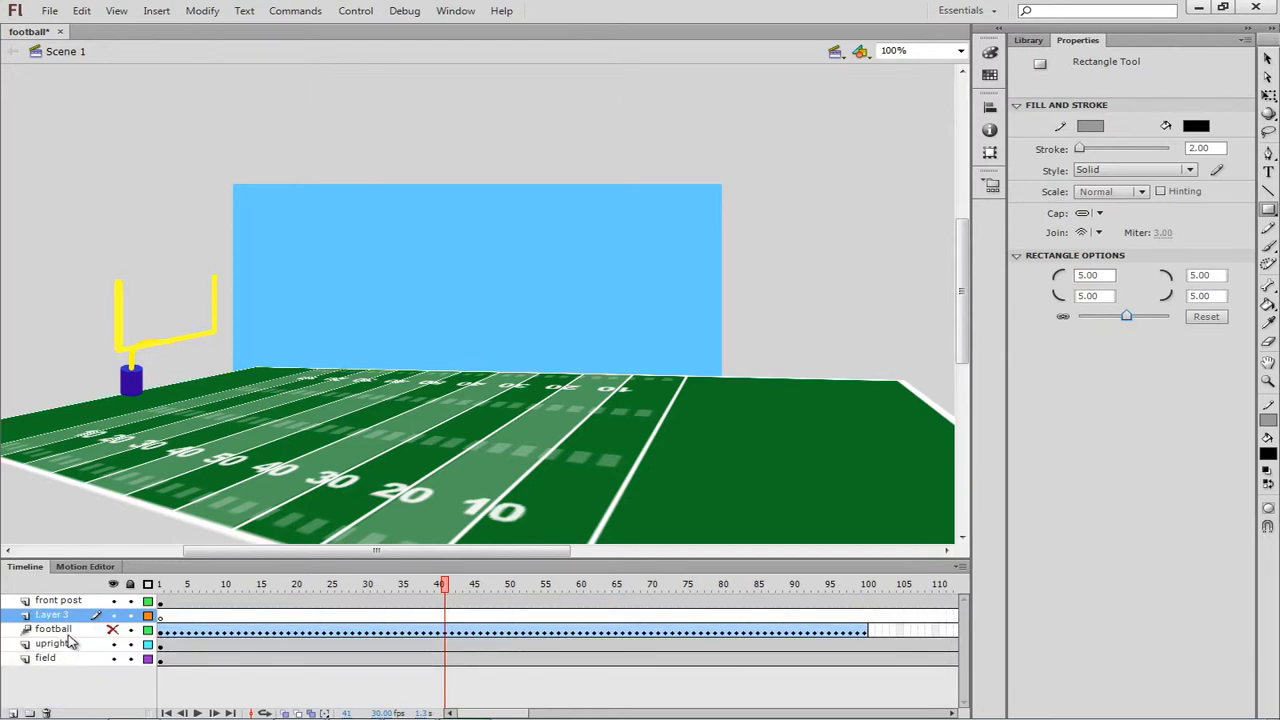
key("ctrl+z")
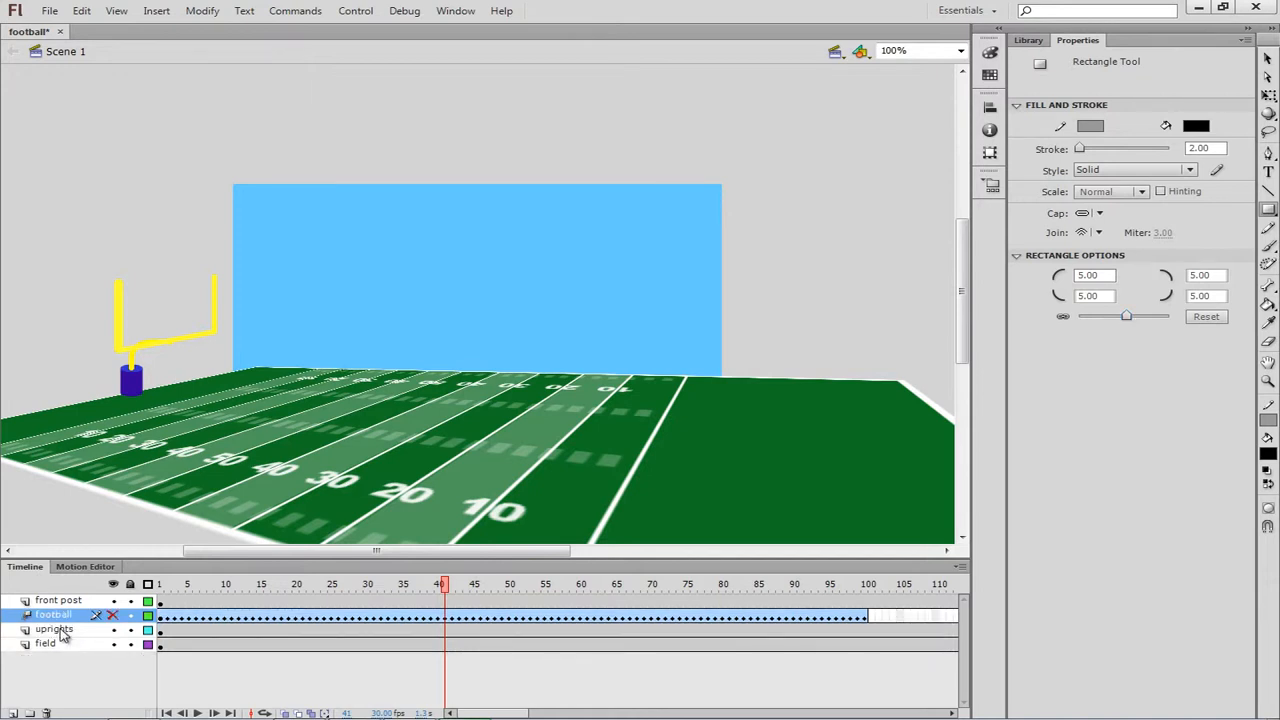
left_click(60, 630)
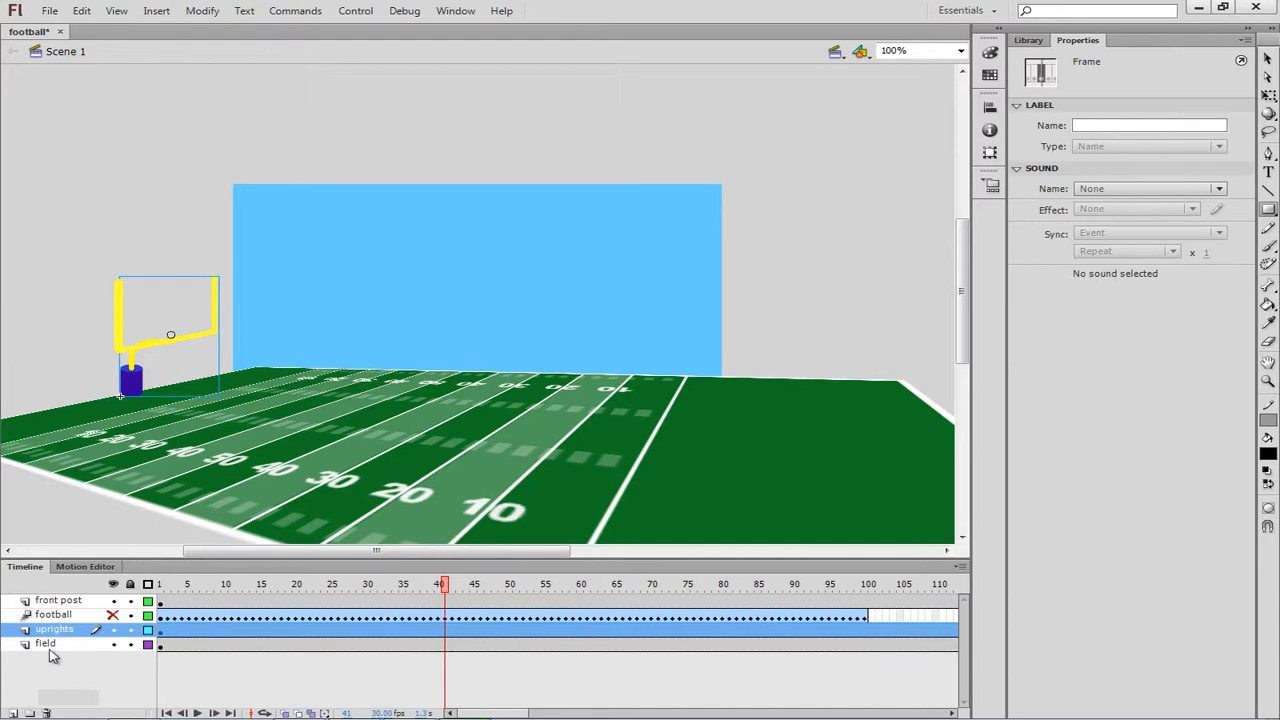
left_click(13, 712)
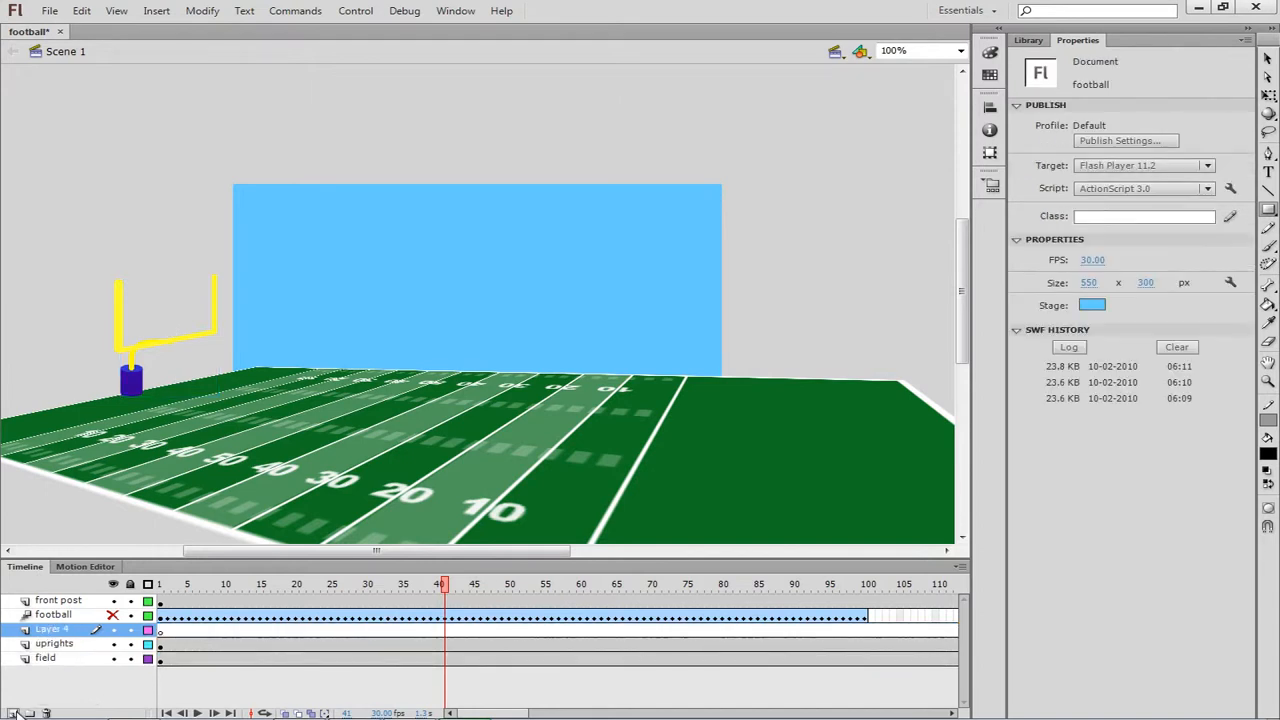
double_click(62, 630)
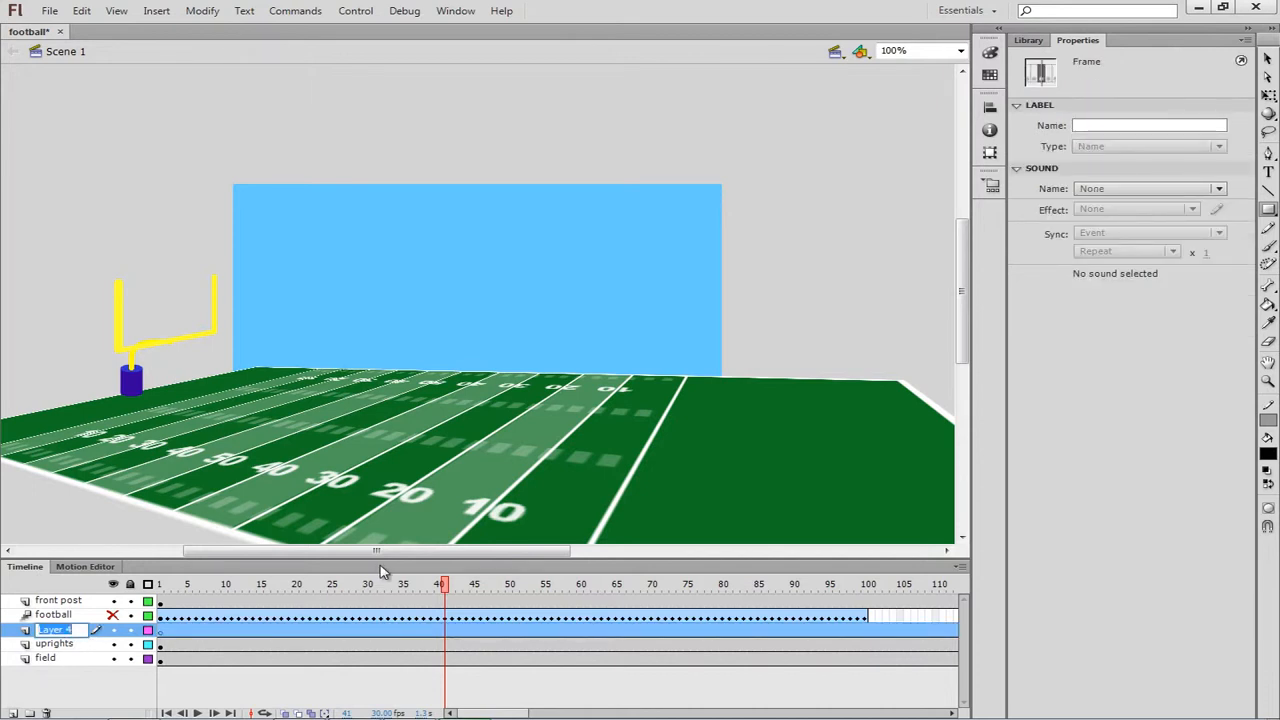
type("scoreboard")
key("Return")
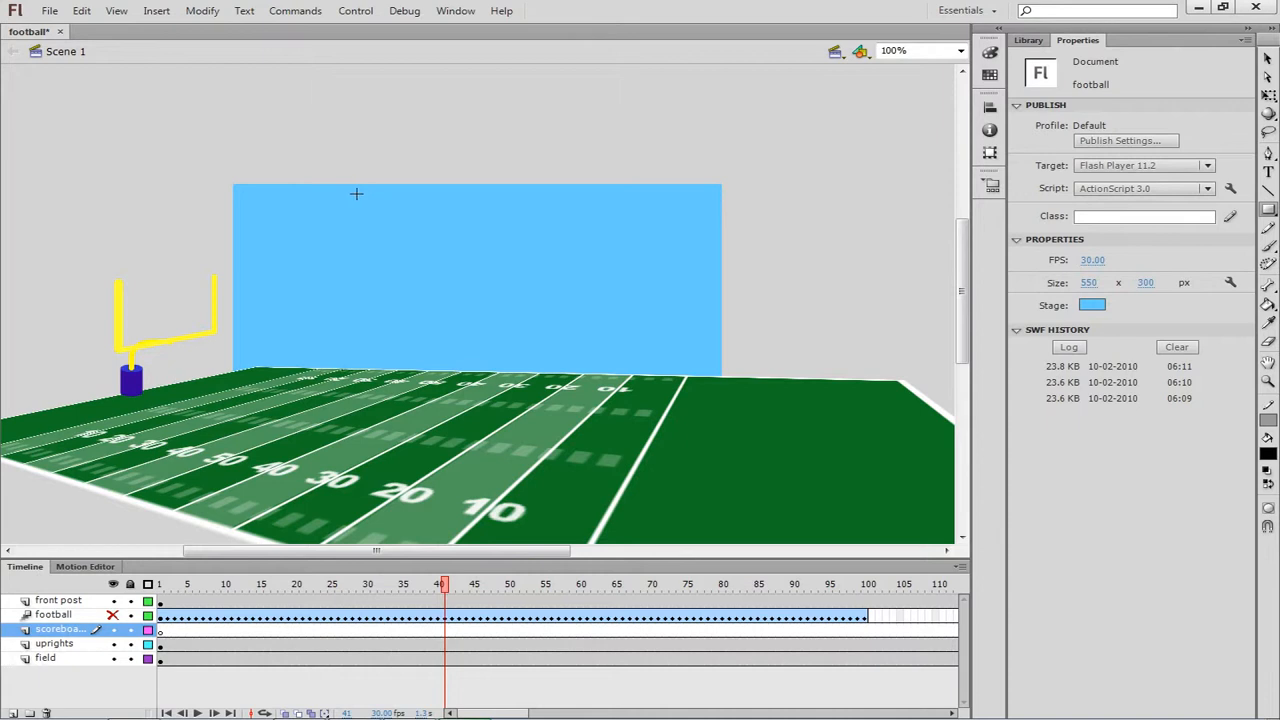
Step: Try reshaping the corner of a black rounded rectangle drawn over the sky with the Rectangle tool, and delete the shape
left_click_drag(366, 193, 703, 343)
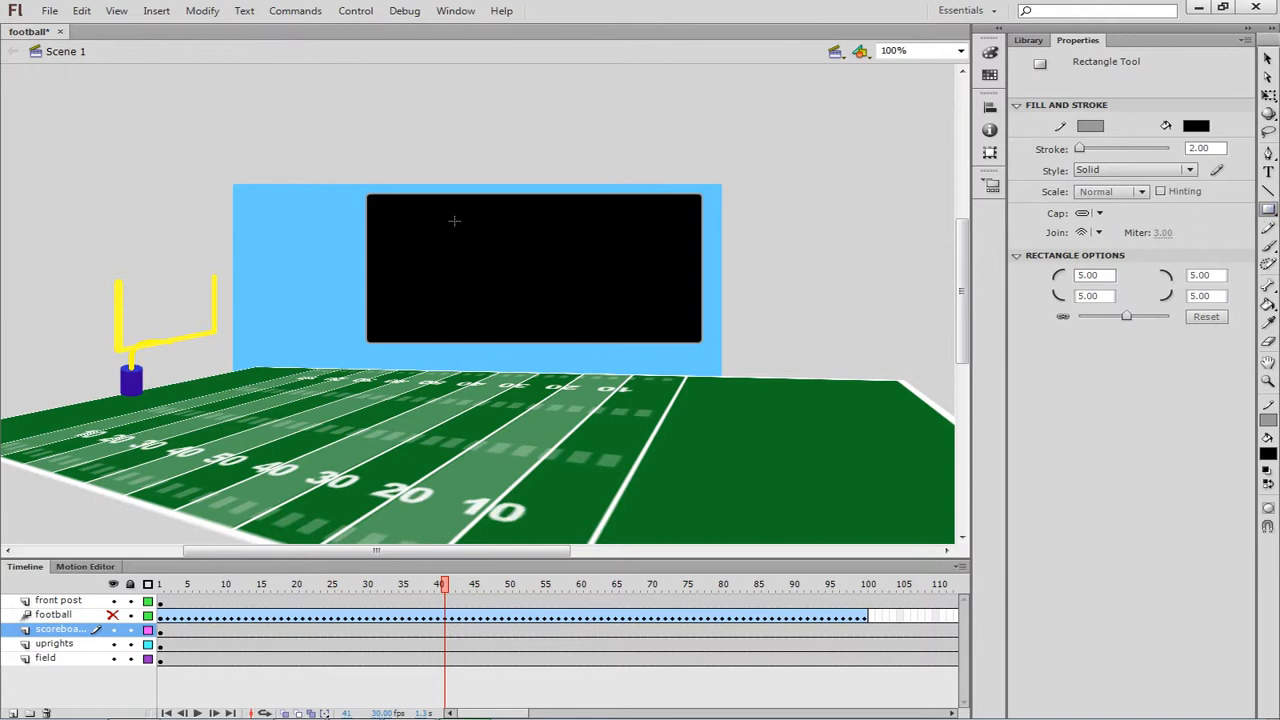
left_click(1267, 59)
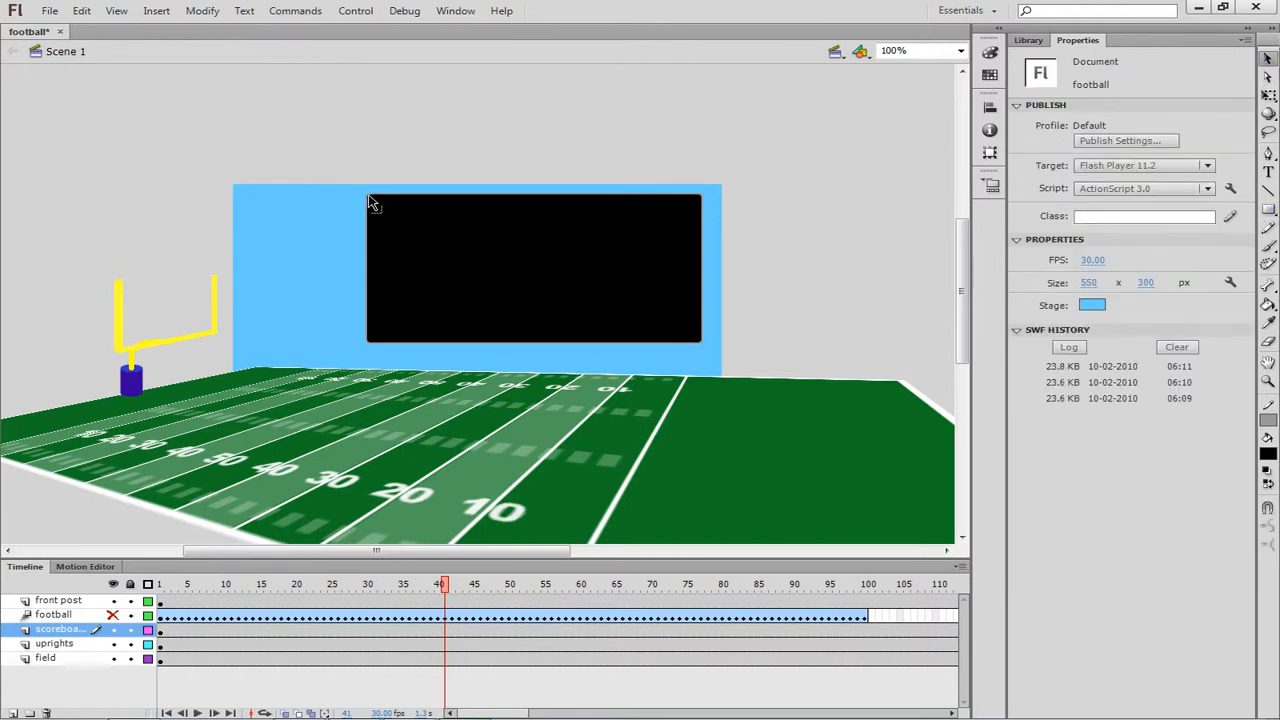
left_click_drag(371, 206, 397, 208)
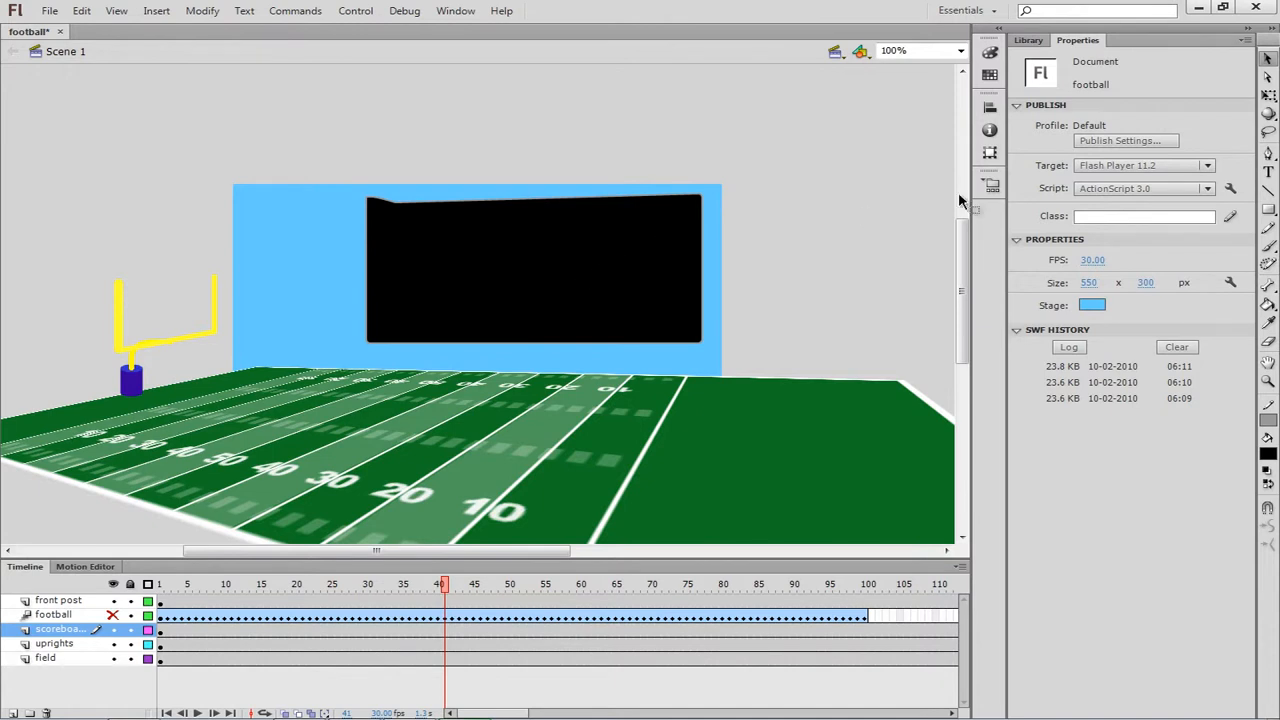
left_click(698, 234)
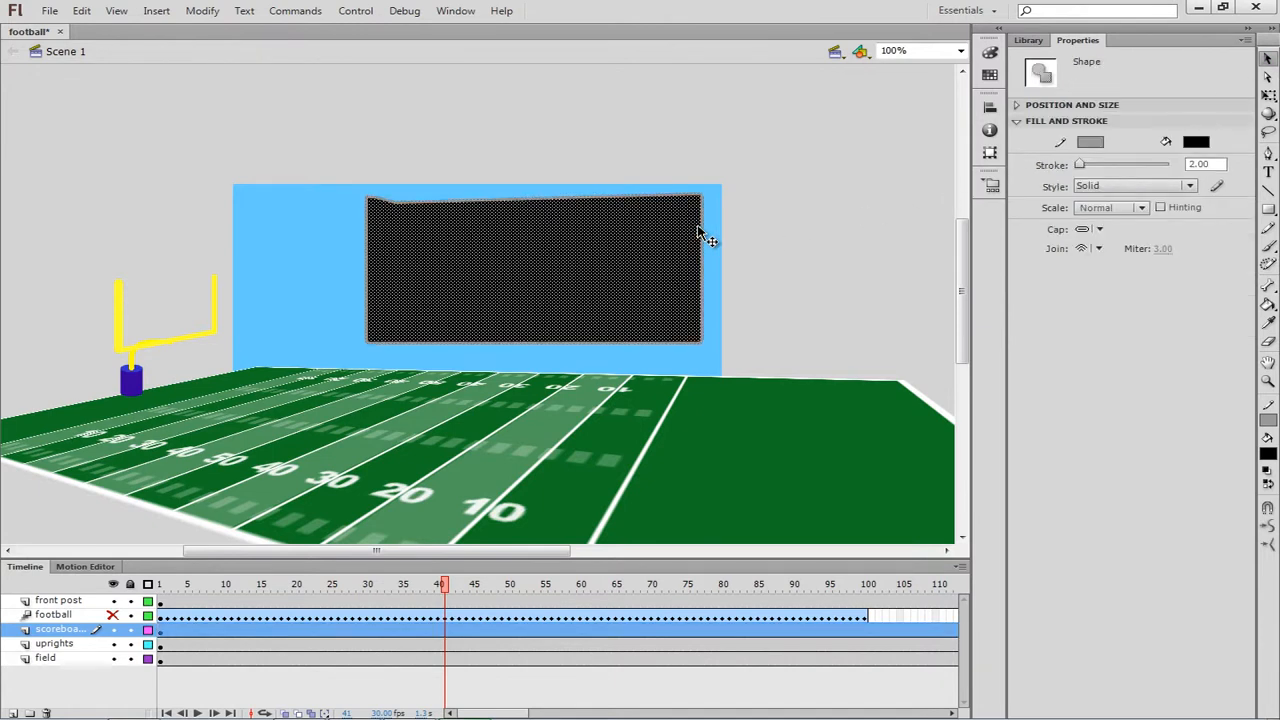
key("Delete")
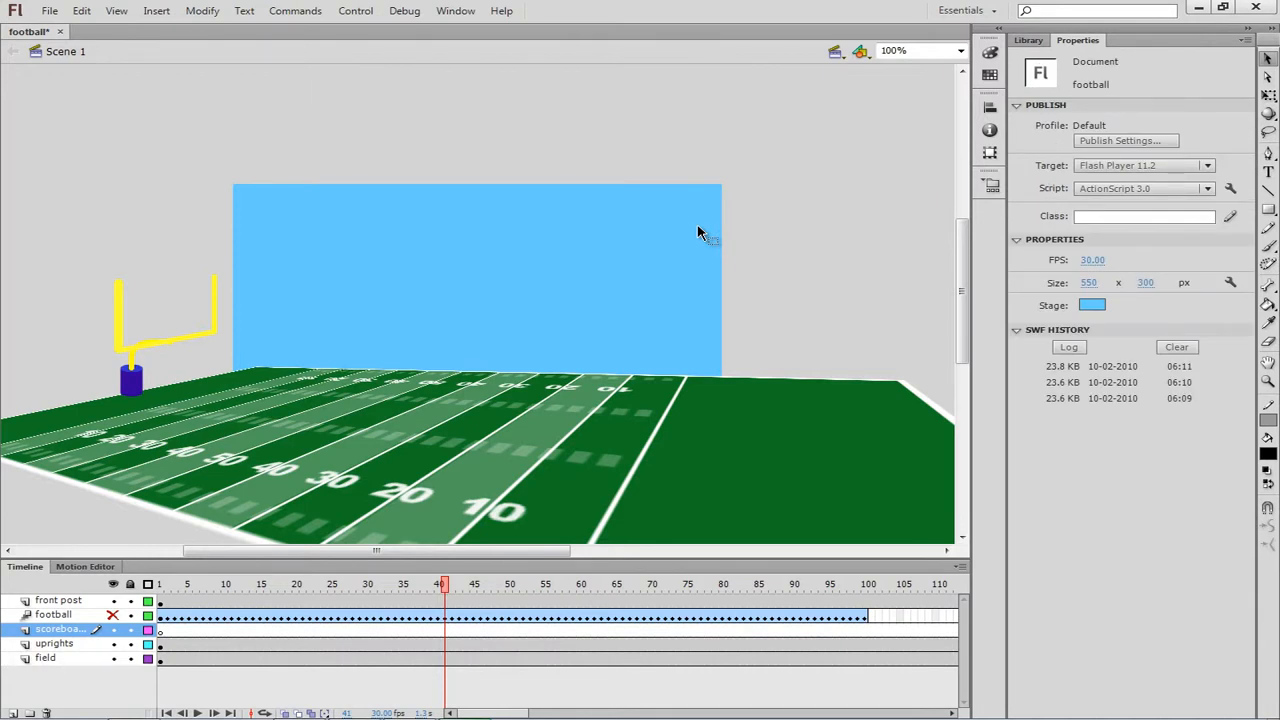
Step: Draw a large black rectangle primitive with a corner radius of 7.80 over the right part of the blue sky
left_click(1268, 212)
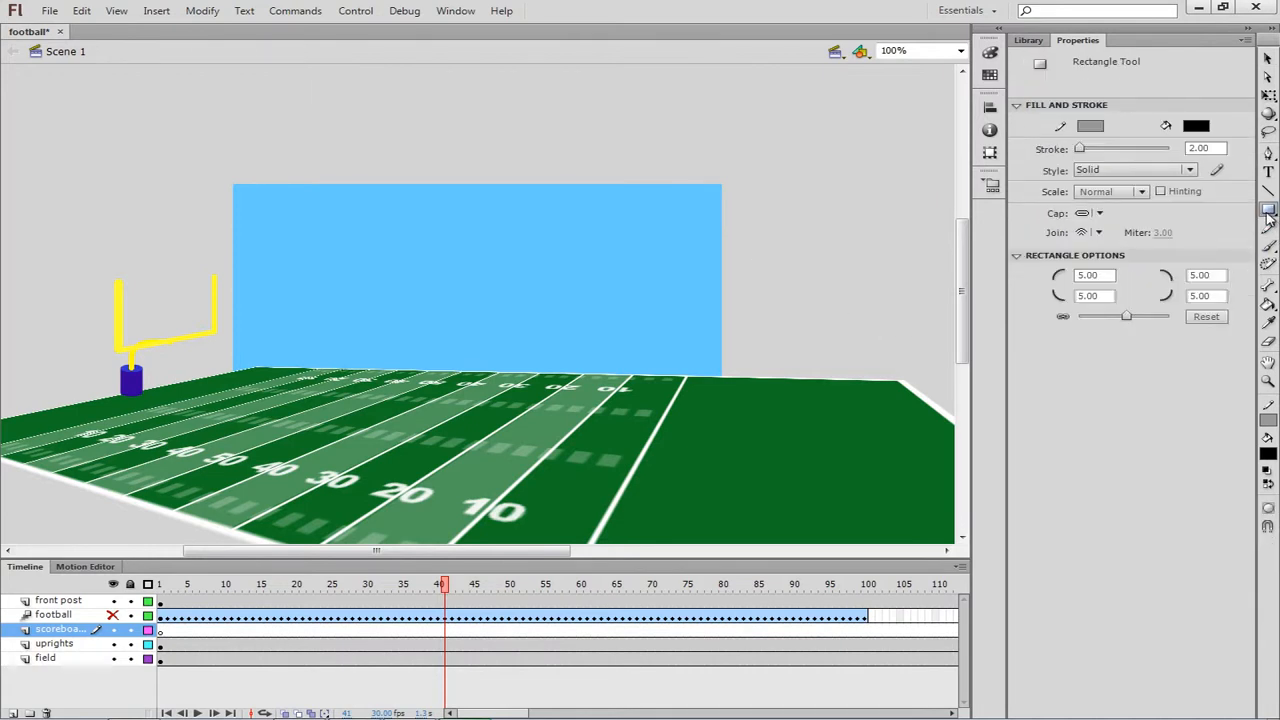
left_click(1267, 212)
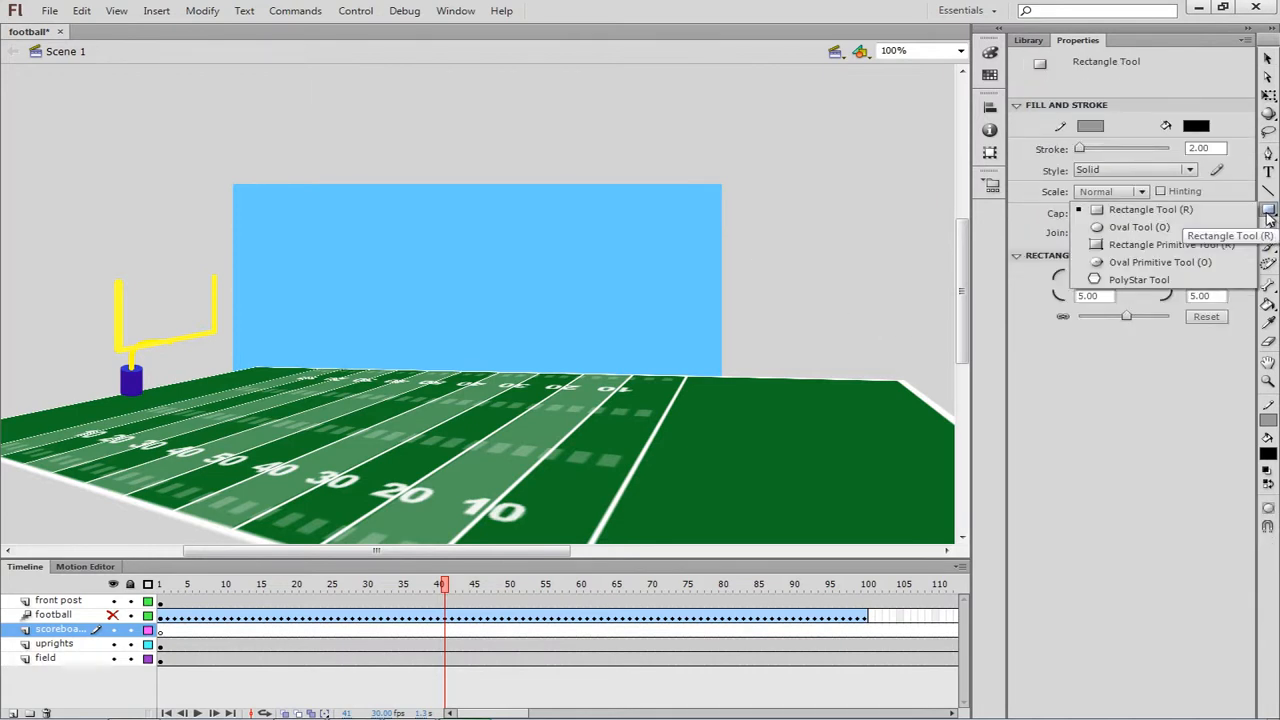
left_click(1213, 253)
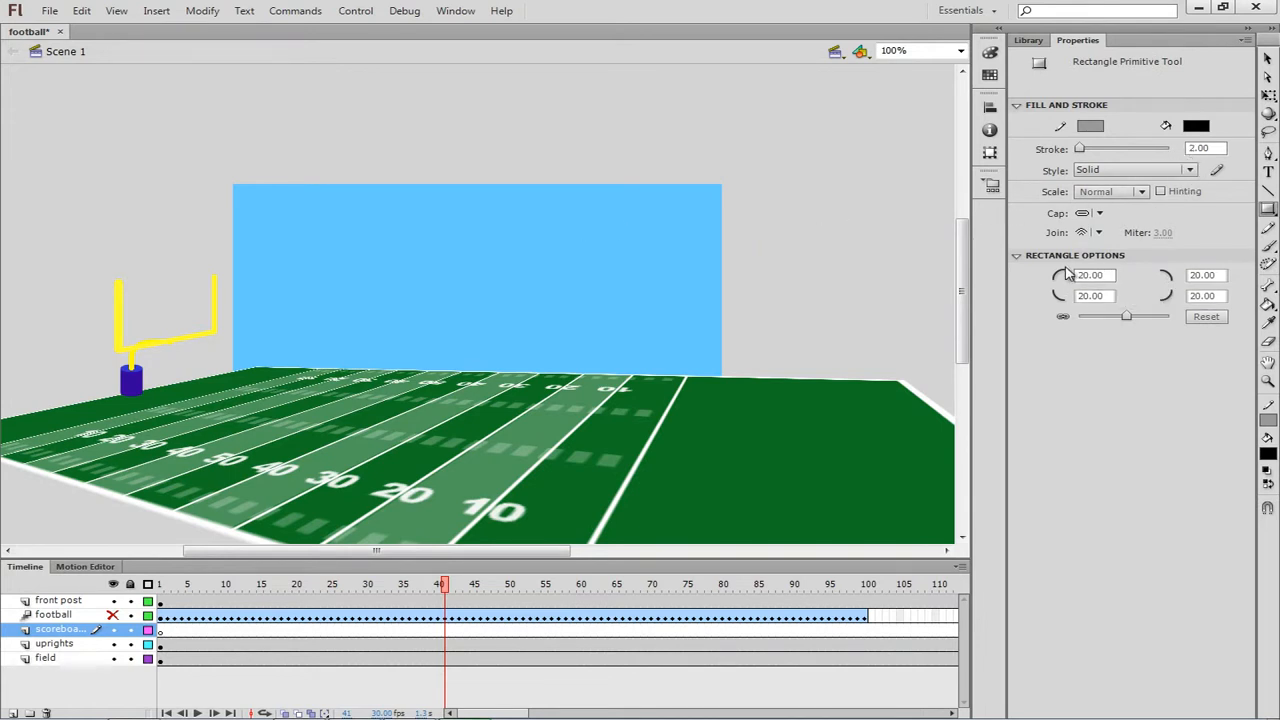
left_click_drag(1130, 320, 1130, 318)
left_click_drag(1131, 320, 1129, 318)
left_click_drag(388, 192, 708, 346)
Step: Increase the corner radius of the black rectangle primitive to 25
key("v")
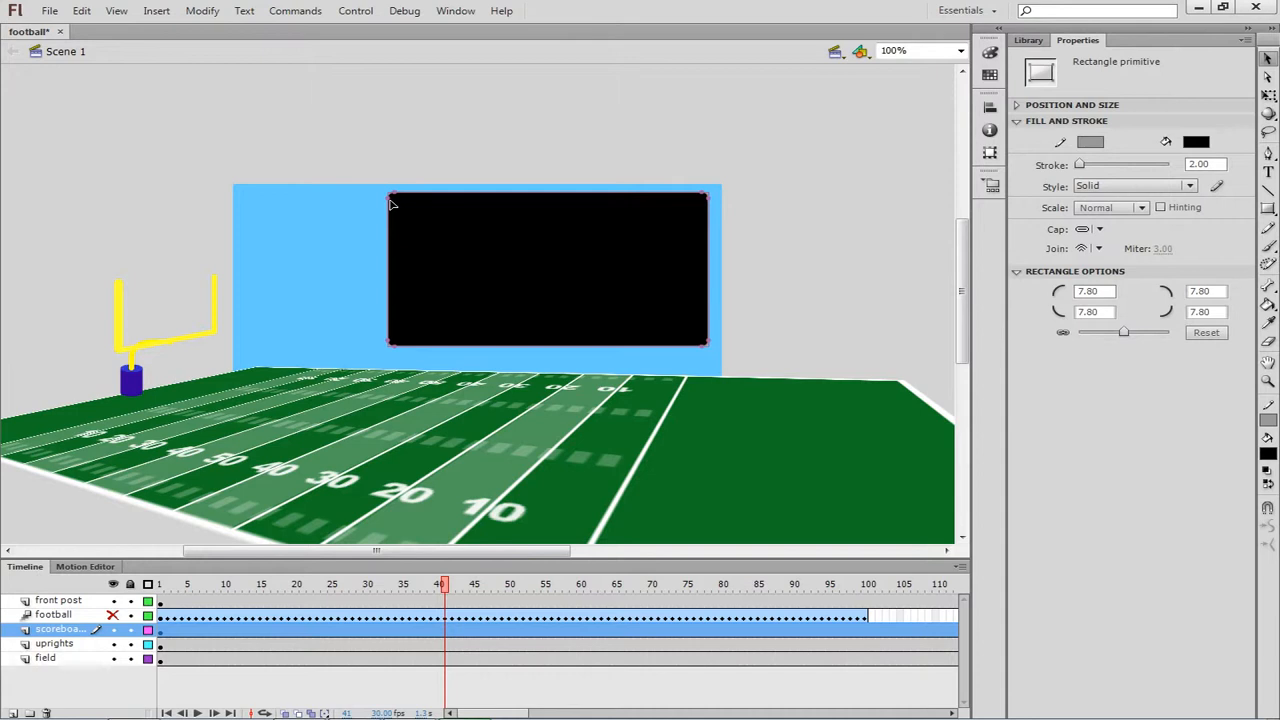
left_click_drag(391, 204, 402, 207)
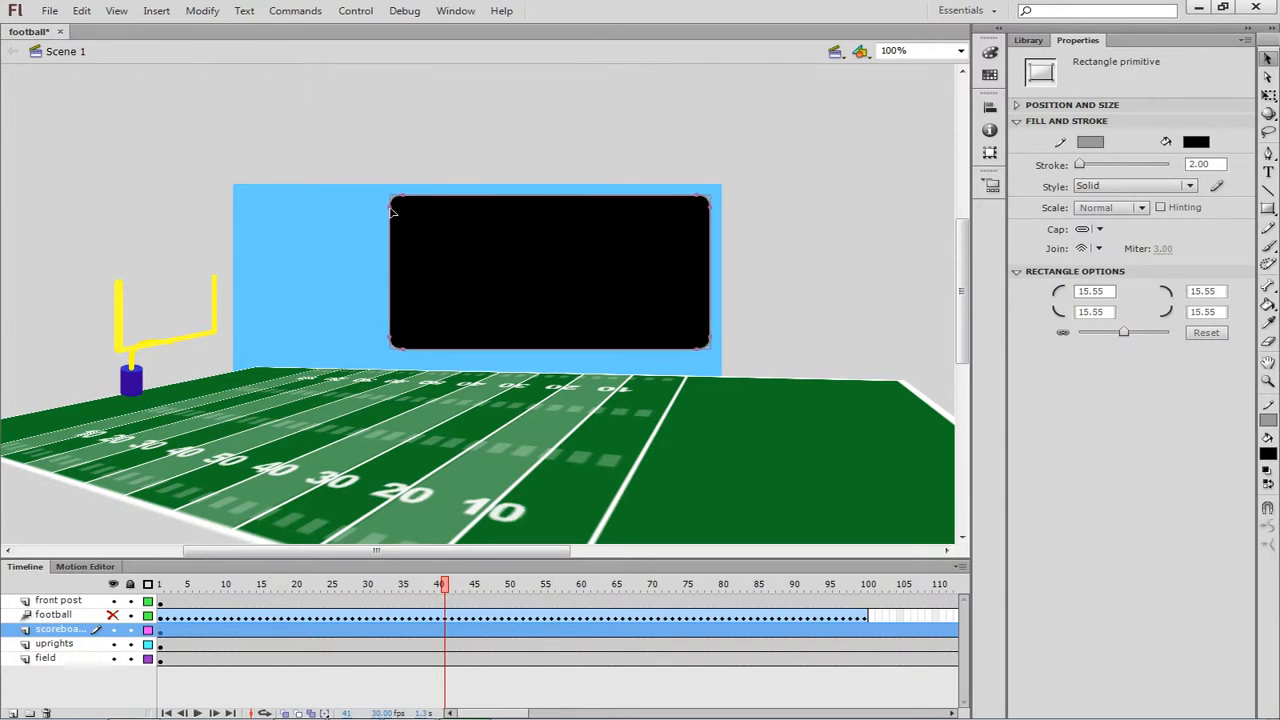
left_click_drag(396, 218, 404, 214)
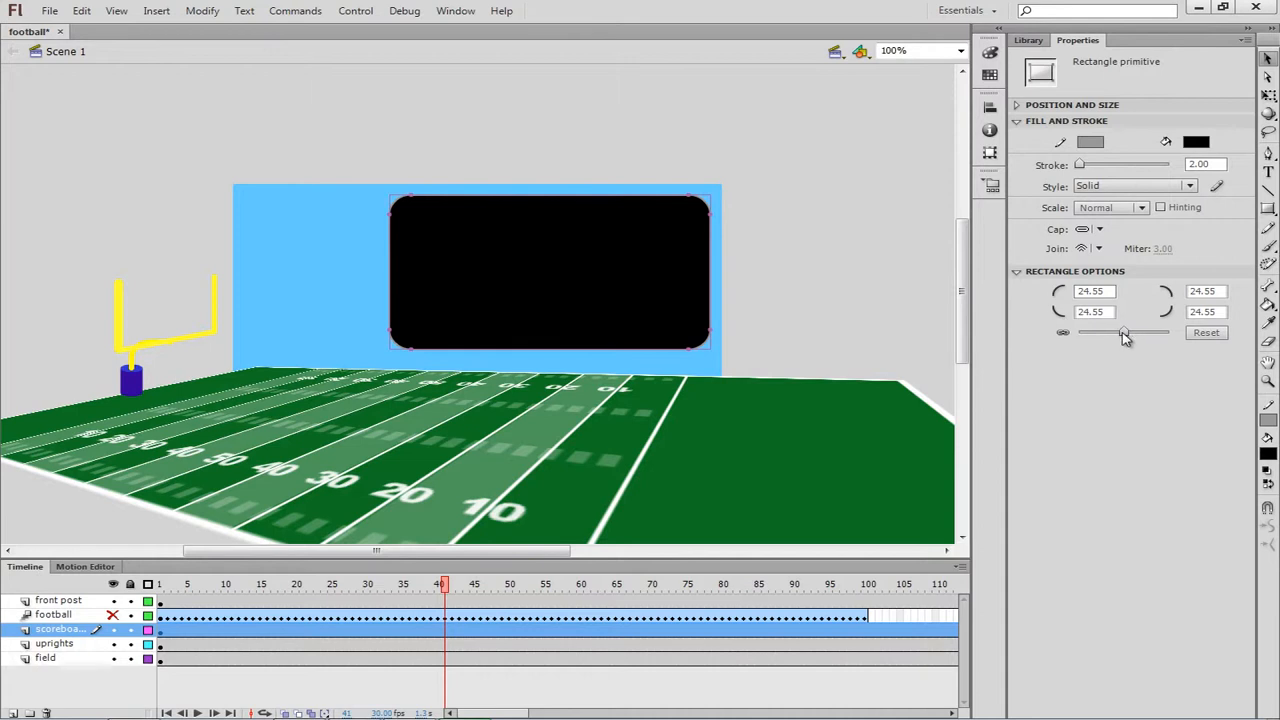
left_click_drag(1124, 338, 1136, 341)
Step: Draw a black oval primitive beside the stage with start and end angles of 0 and an inner radius of 61.29
left_click(1268, 210)
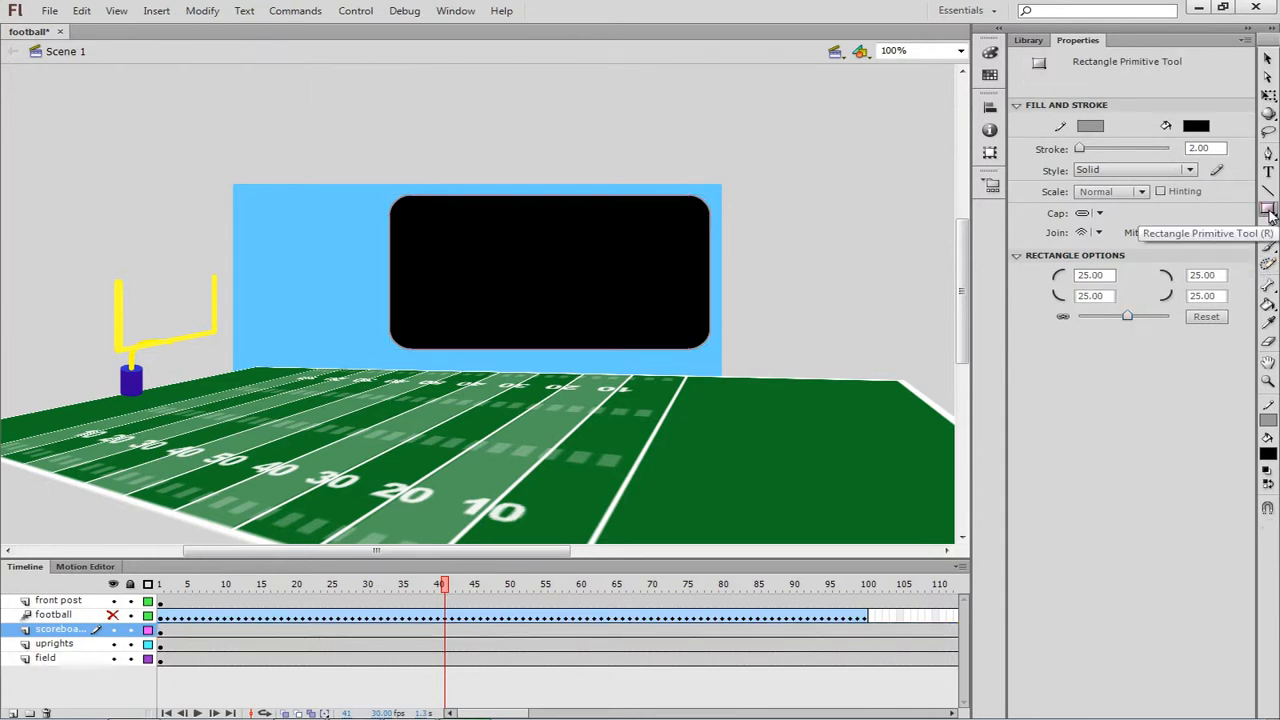
left_click(1269, 211)
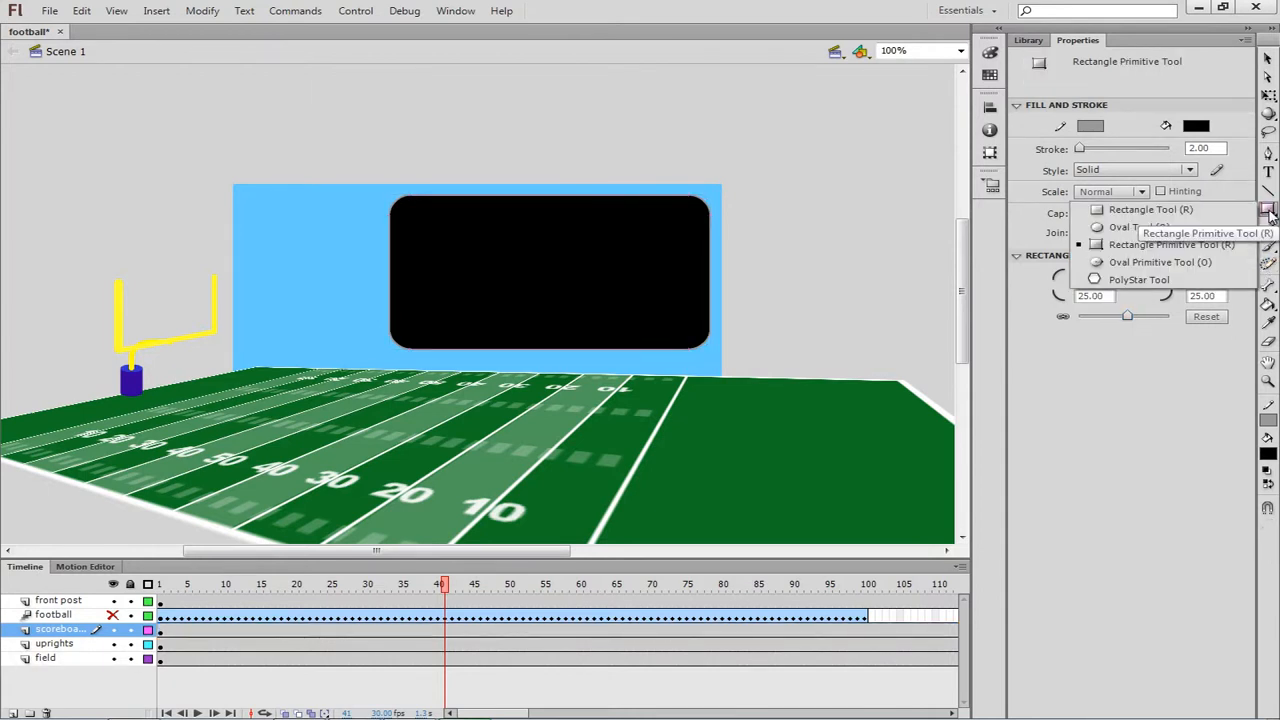
left_click(1179, 266)
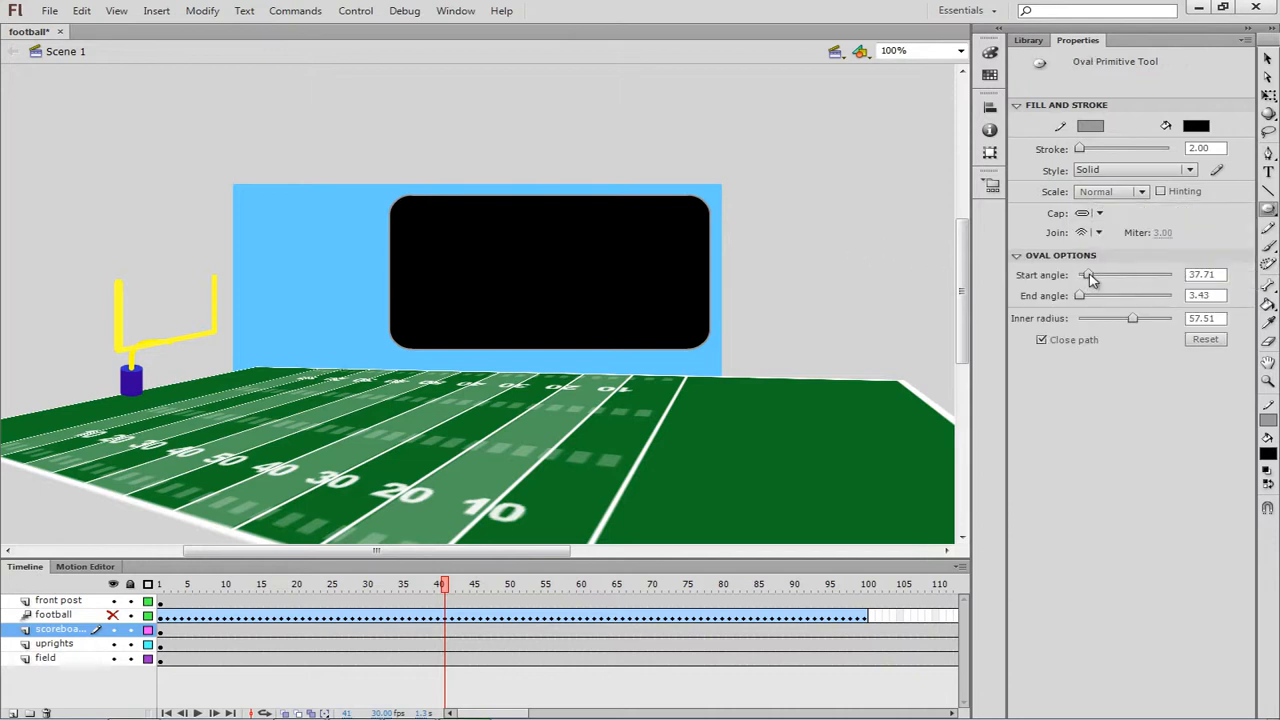
left_click_drag(1089, 277, 1077, 297)
left_click_drag(1134, 319, 1080, 320)
left_click_drag(790, 204, 910, 311)
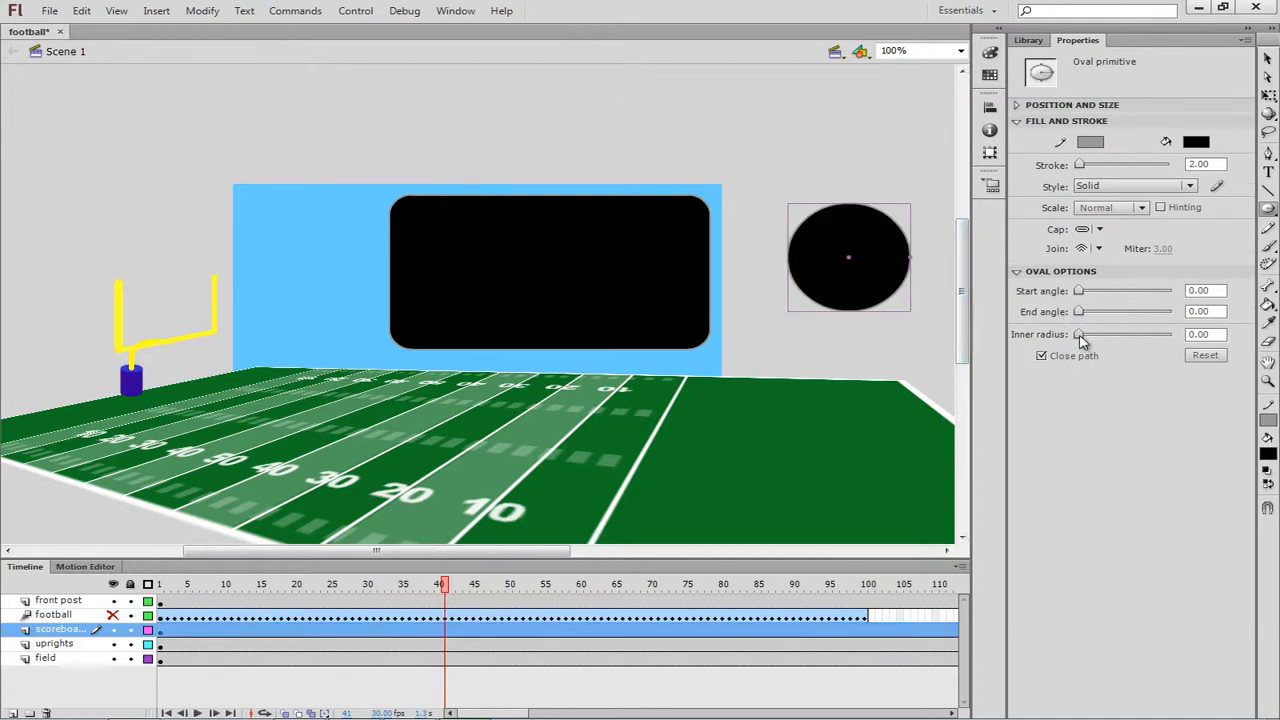
left_click_drag(1080, 340, 1141, 347)
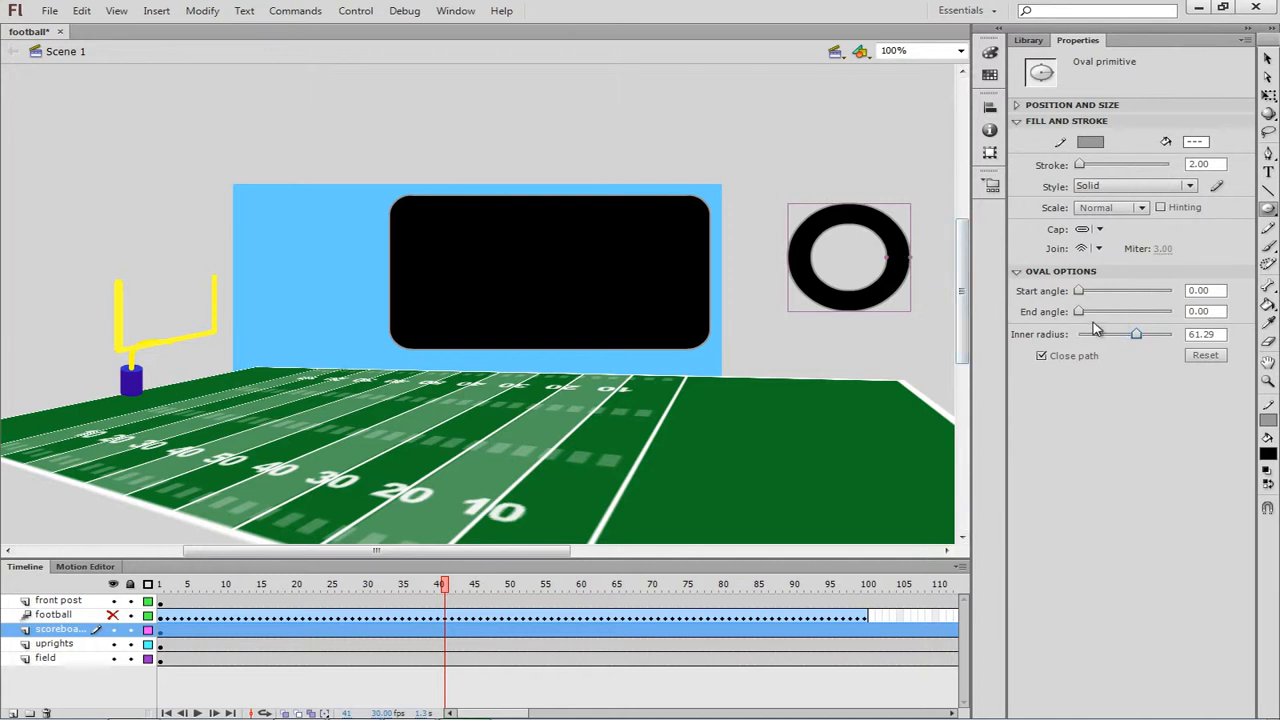
mouse_move(1080, 315)
left_mouse_down()
mouse_move(1103, 317)
mouse_move(1079, 316)
mouse_move(1108, 295)
mouse_move(1080, 293)
left_mouse_up()
Step: Delete the black ring beside the stage without converting it to a drawing object
left_click(1268, 58)
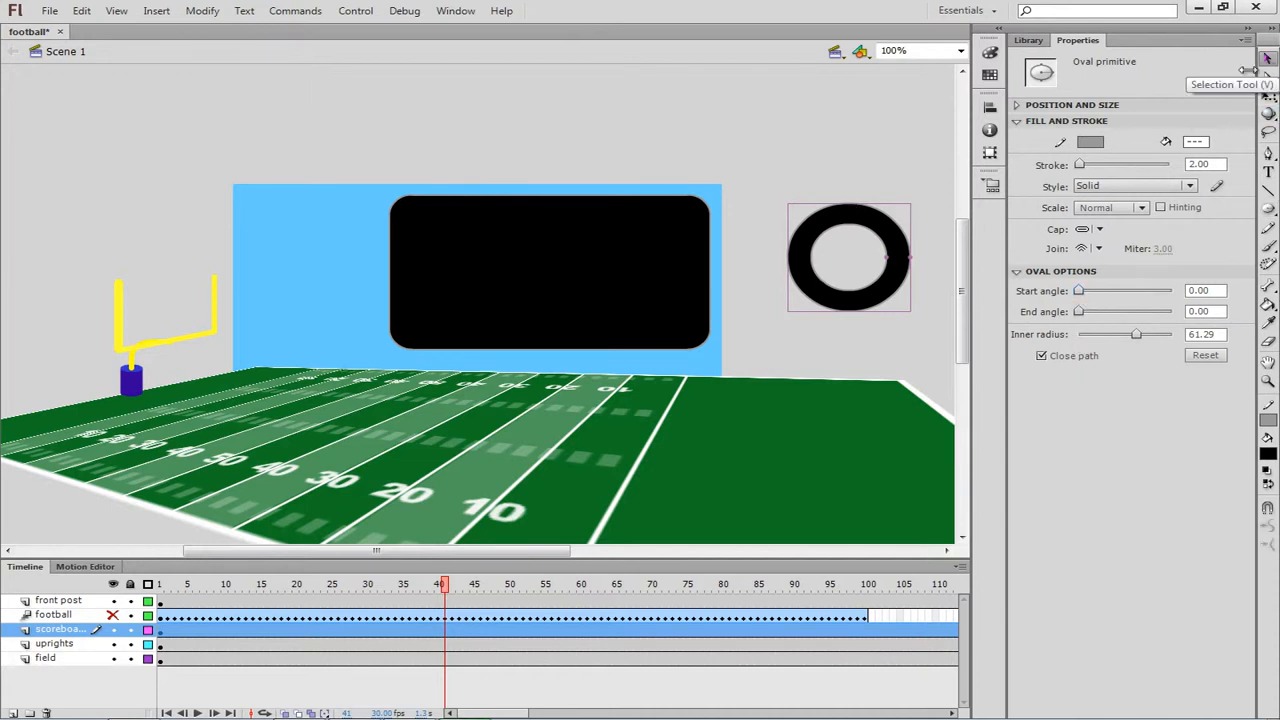
double_click(900, 236)
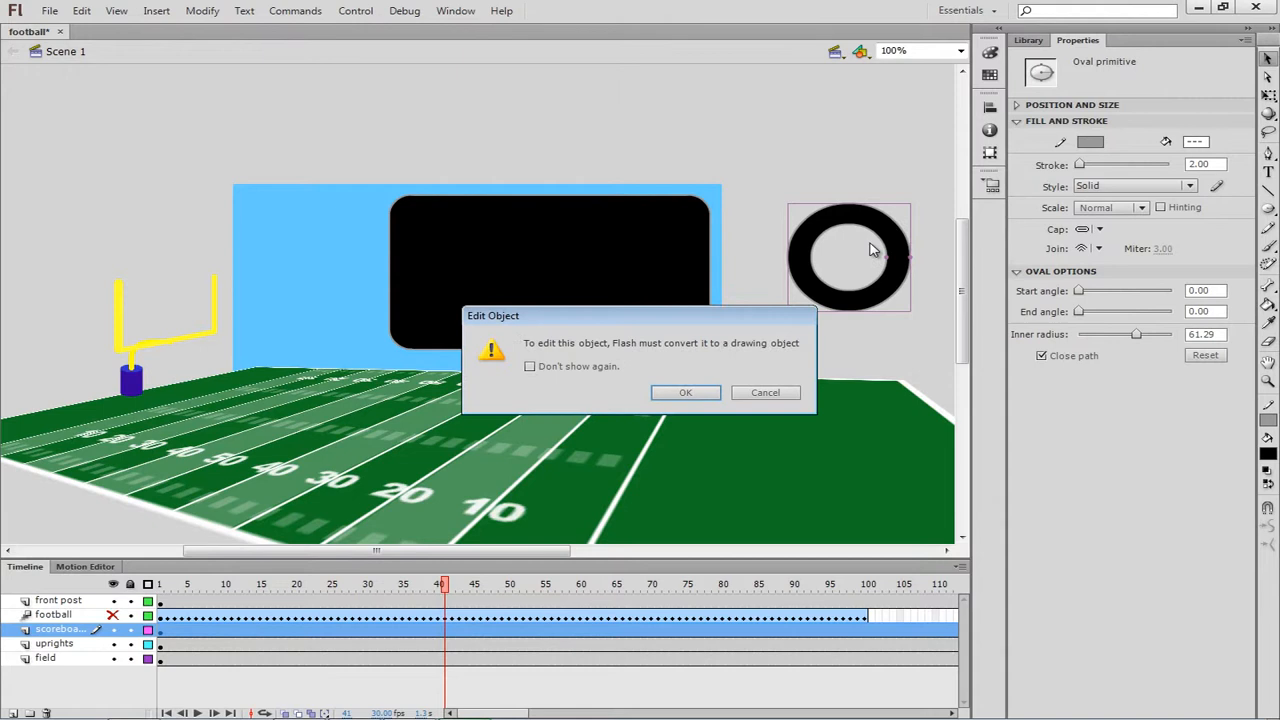
left_click(757, 397)
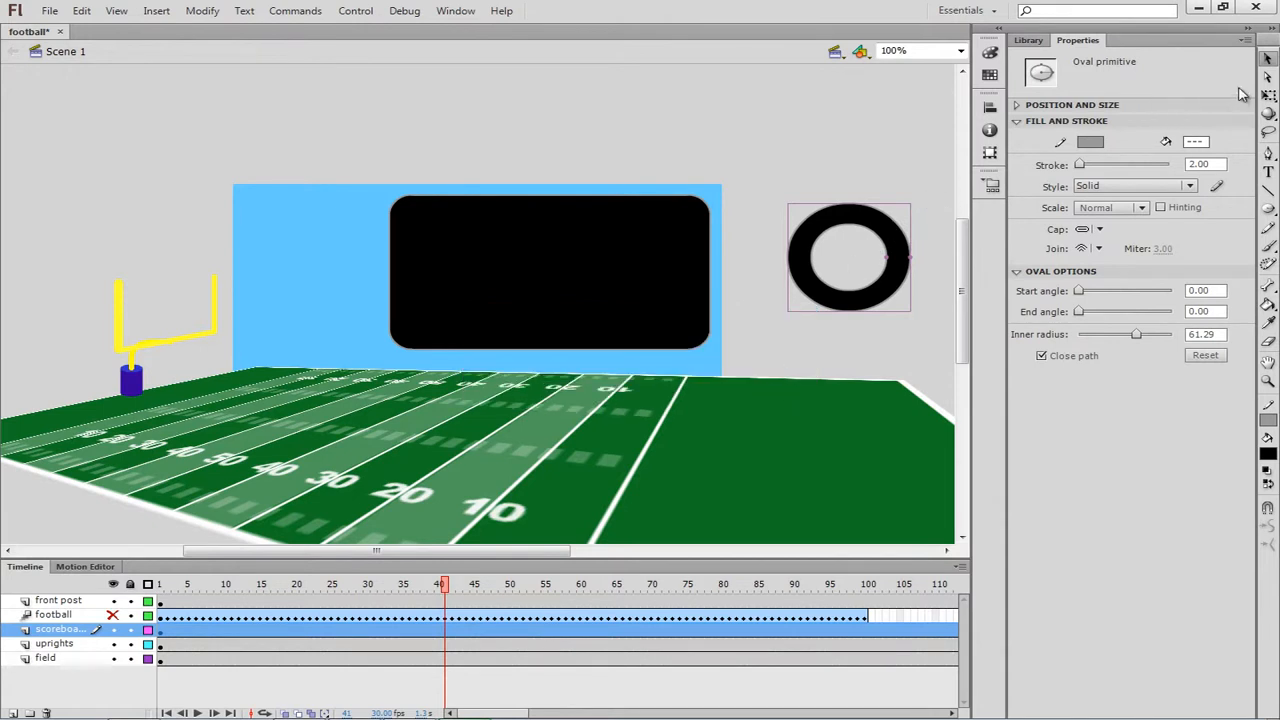
left_click(920, 234)
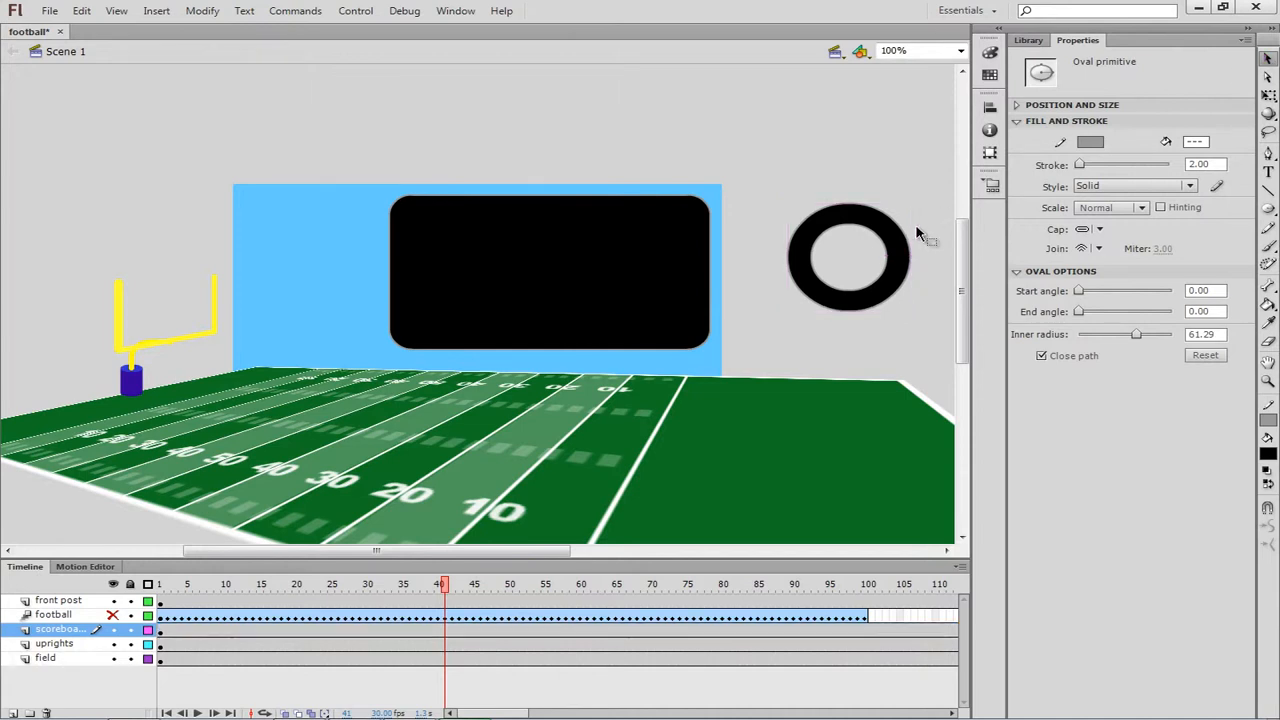
left_click(898, 240)
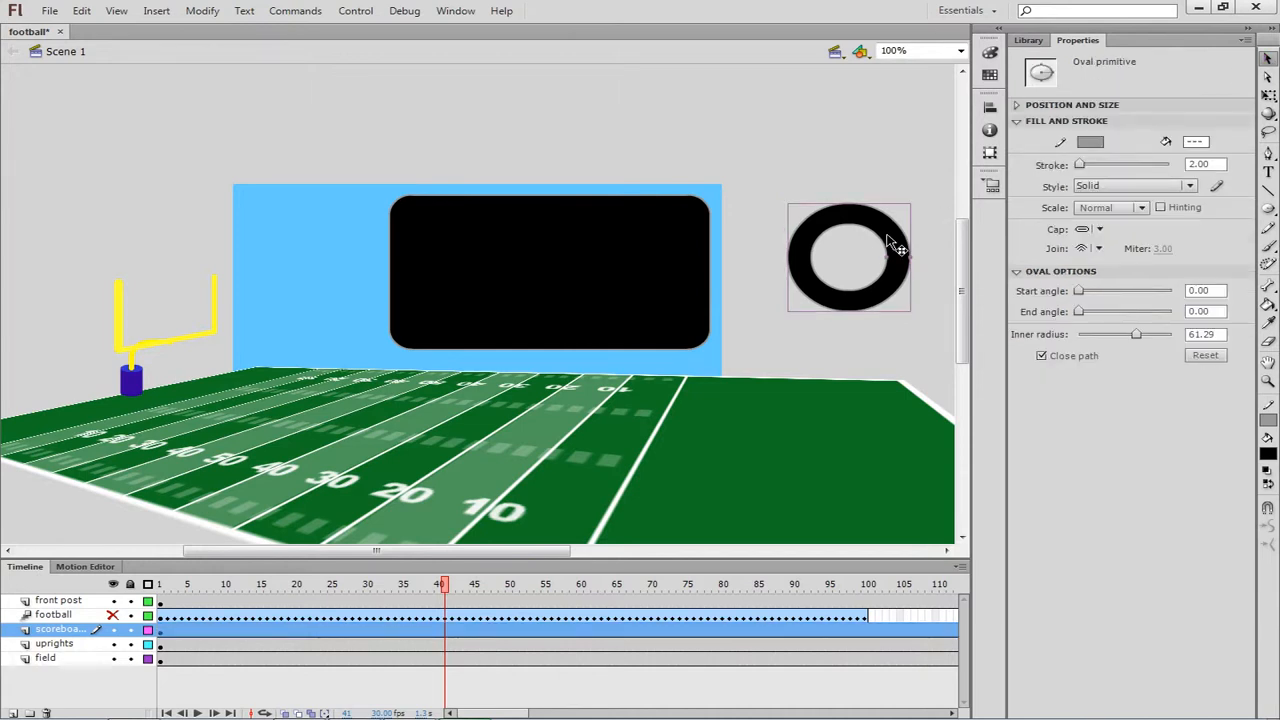
key("Delete")
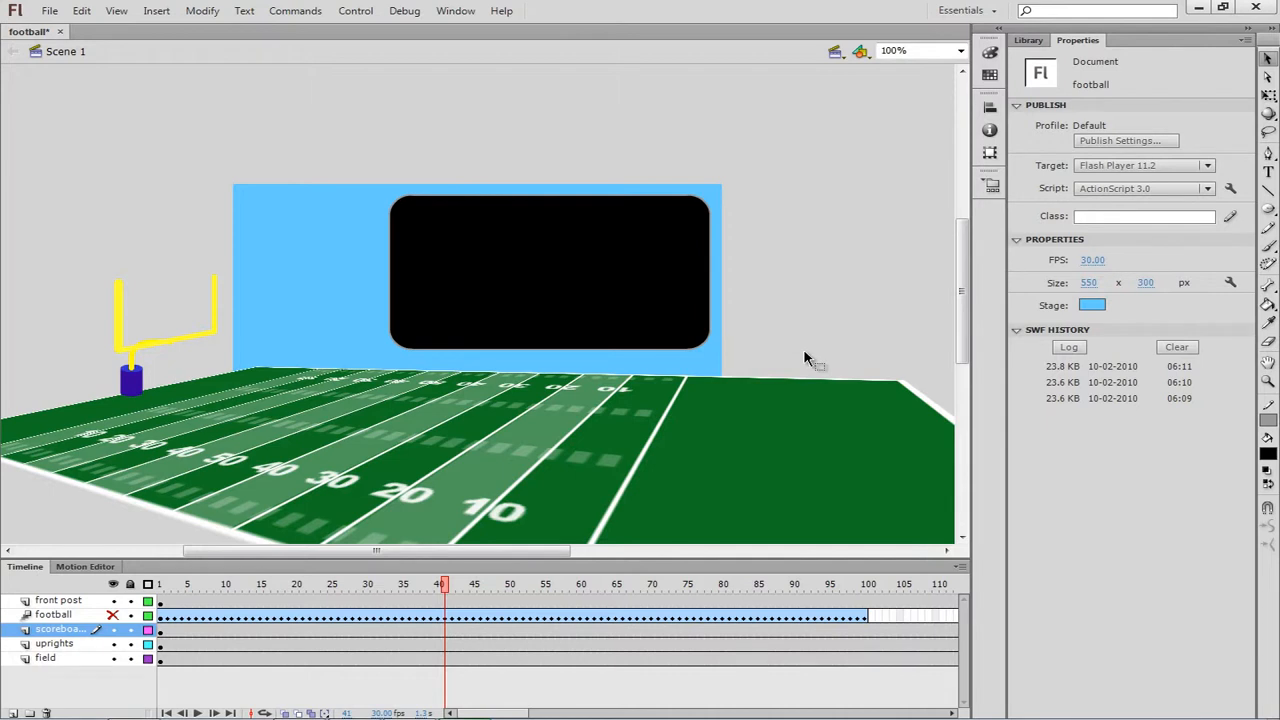
Step: Draw a smaller rectangle primitive with a corner radius of 25.45 inside the upper part of the black rectangle
left_click(1268, 212)
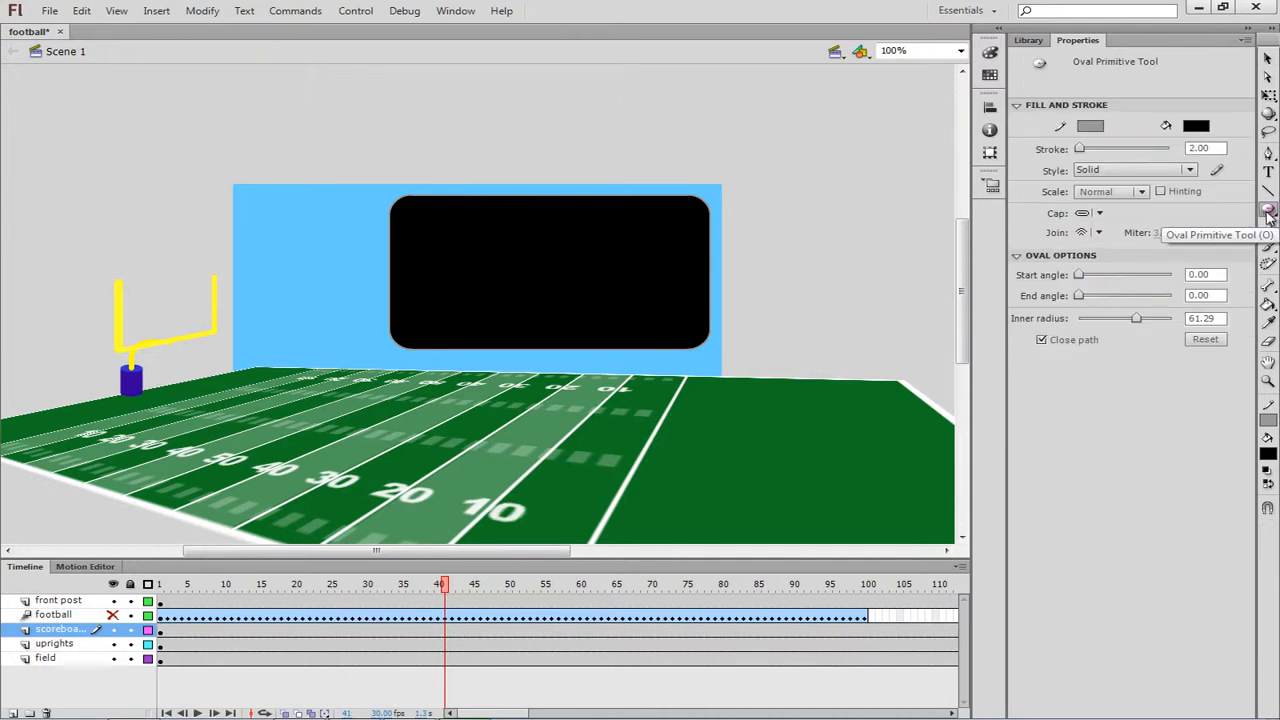
left_click(1268, 212)
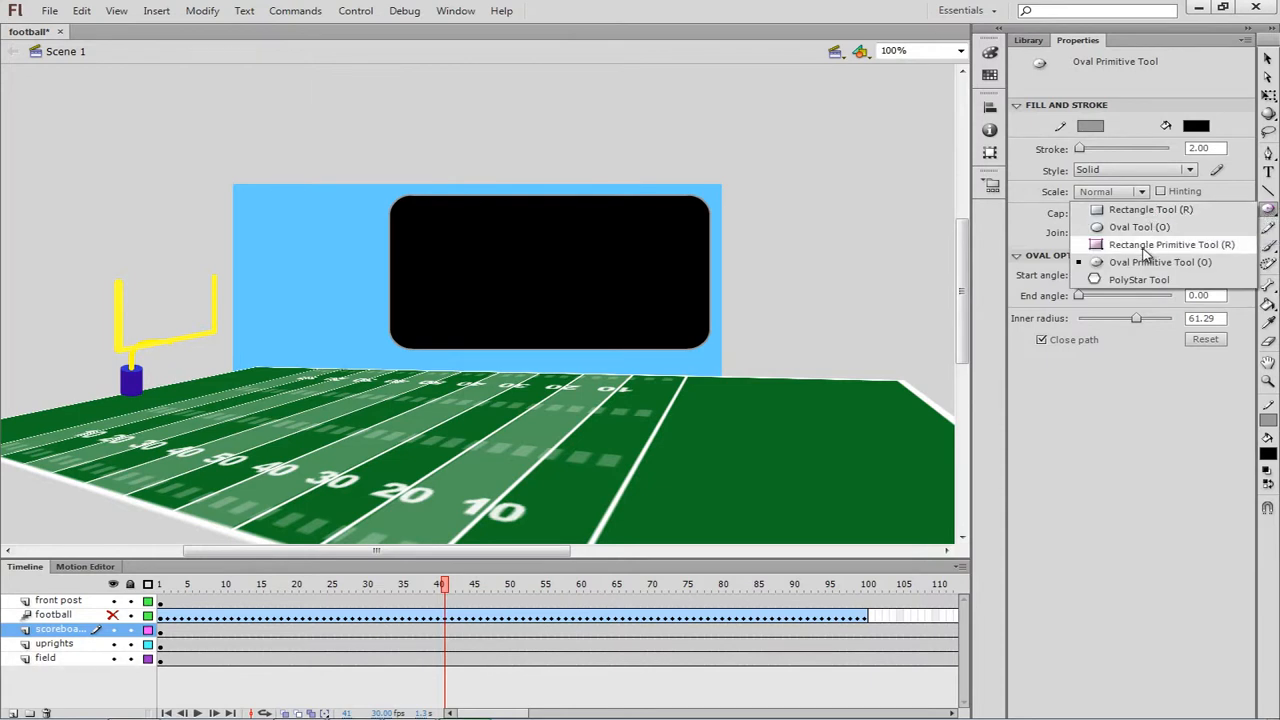
left_click(1145, 254)
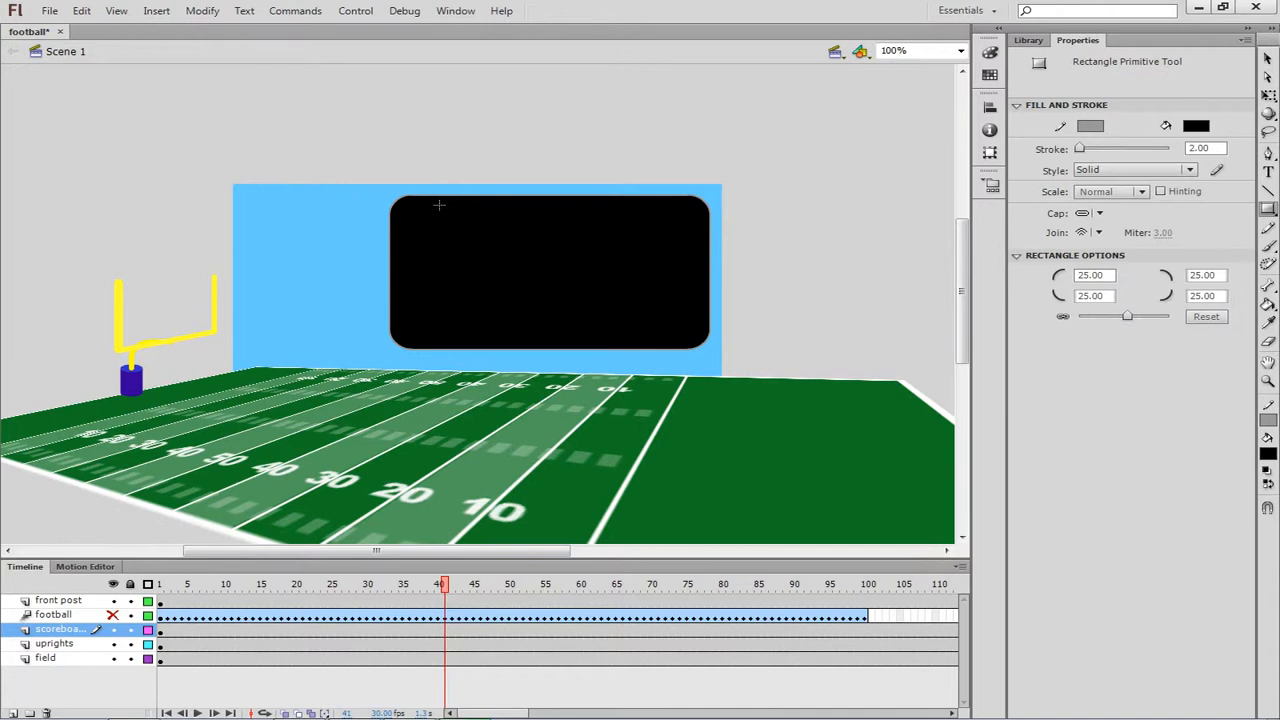
left_click_drag(438, 204, 663, 289)
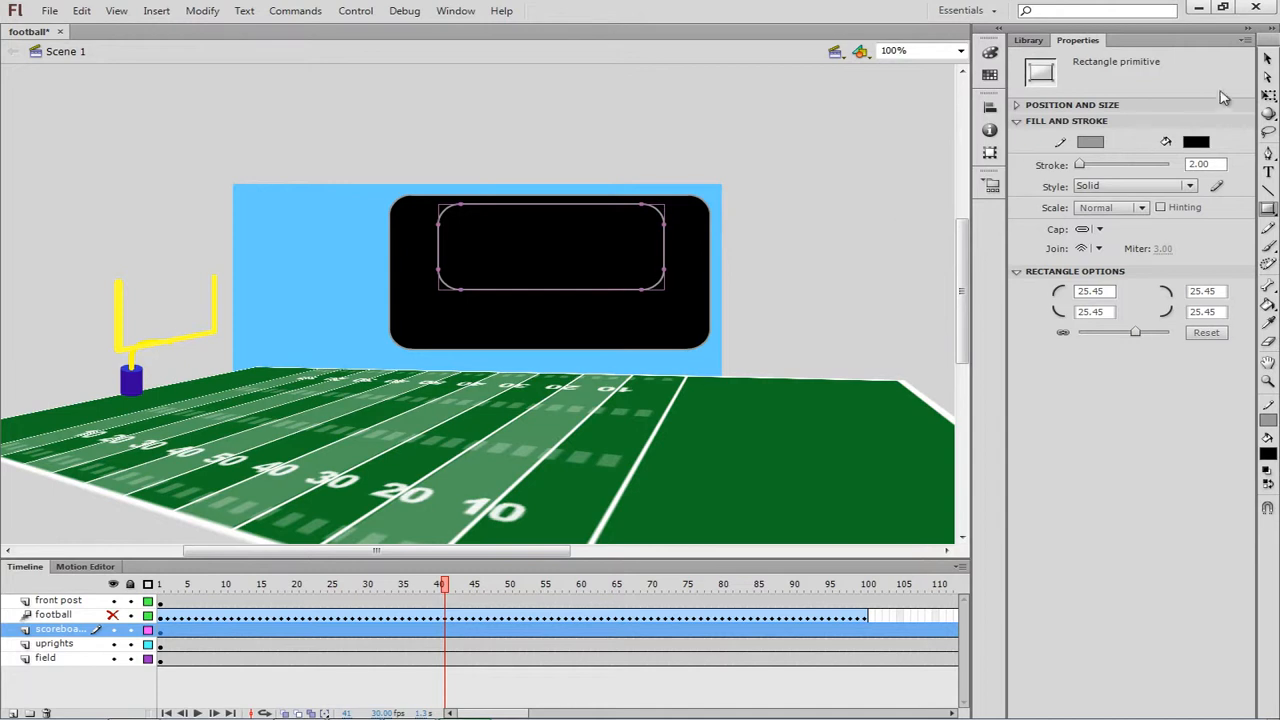
left_click(1268, 59)
left_click(845, 217)
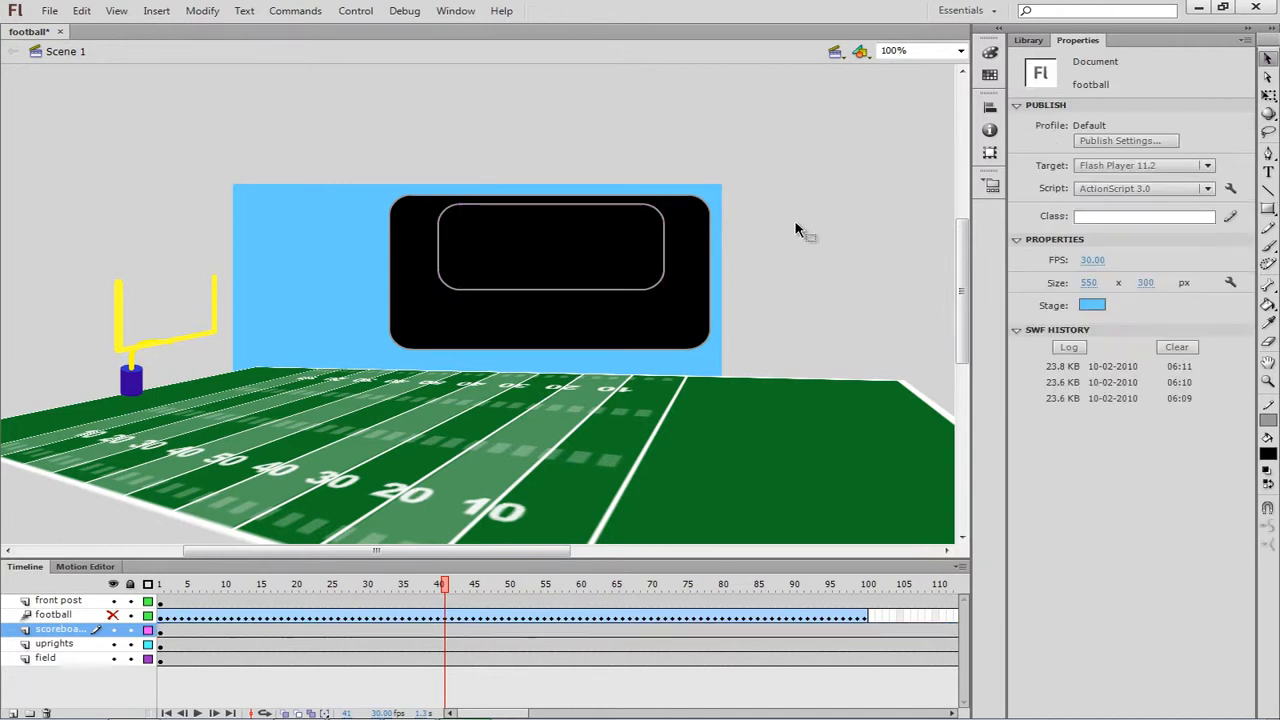